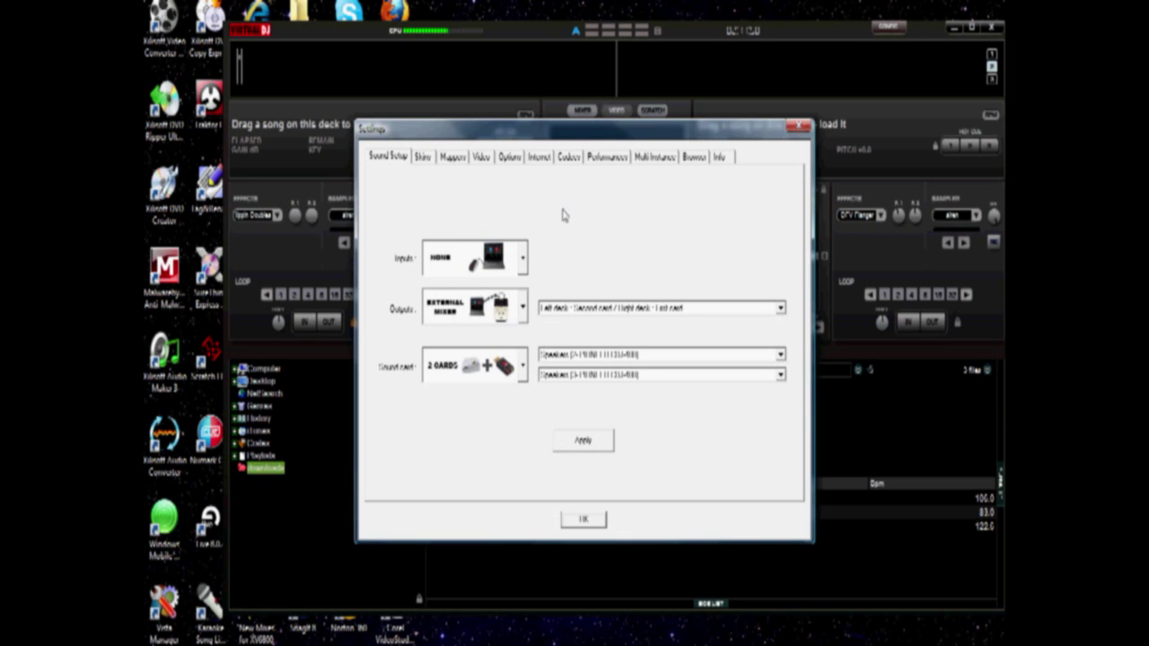
Set the sound setup's inputs to None and its outputs to External Mixer
click(522, 260)
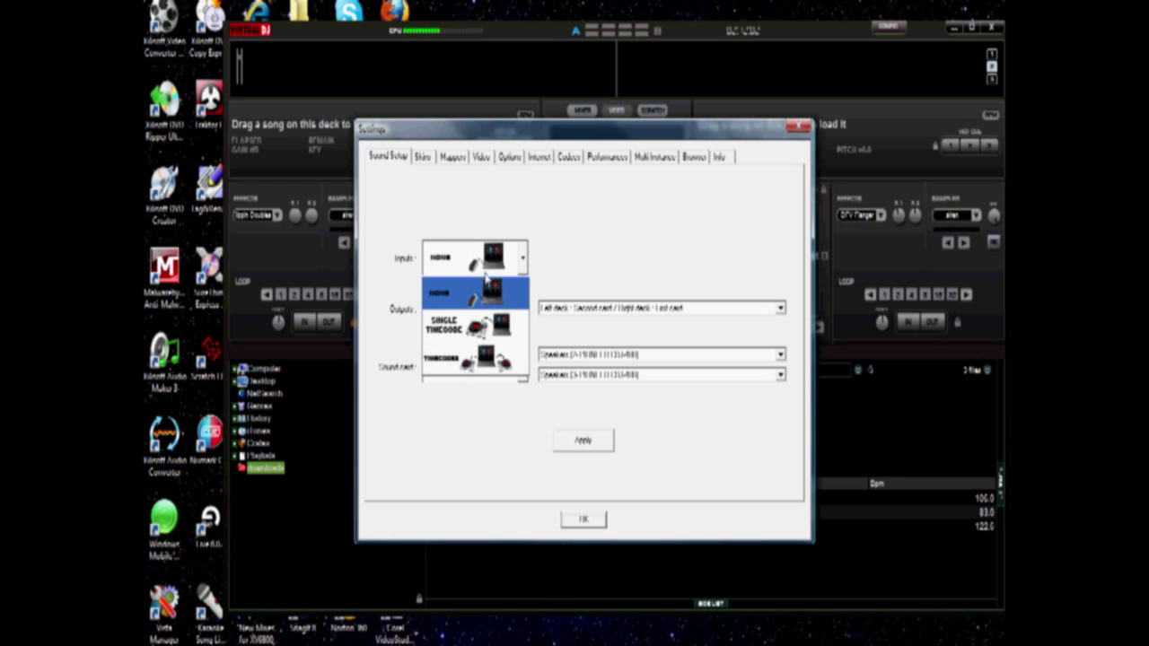
click(495, 259)
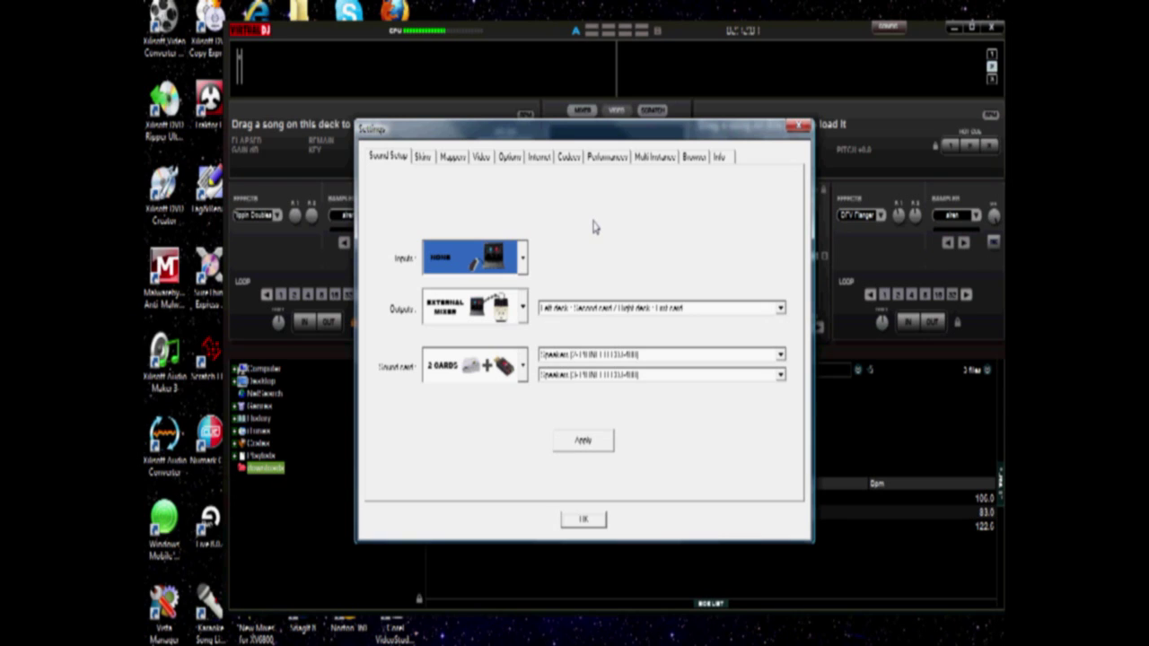
click(521, 309)
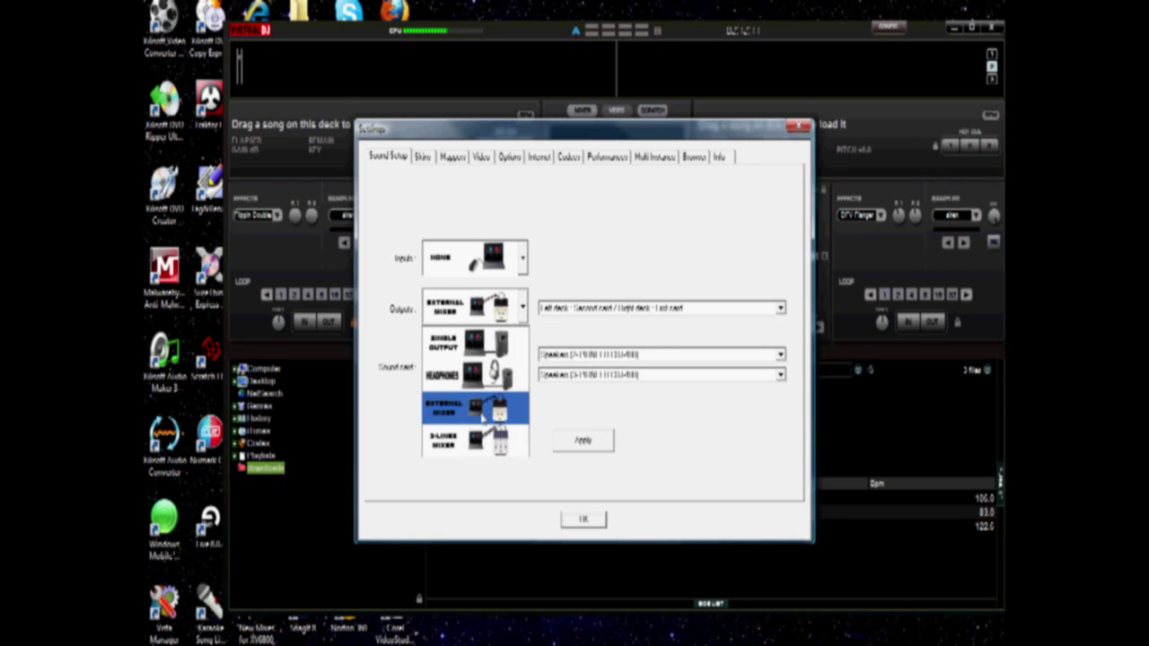
click(484, 410)
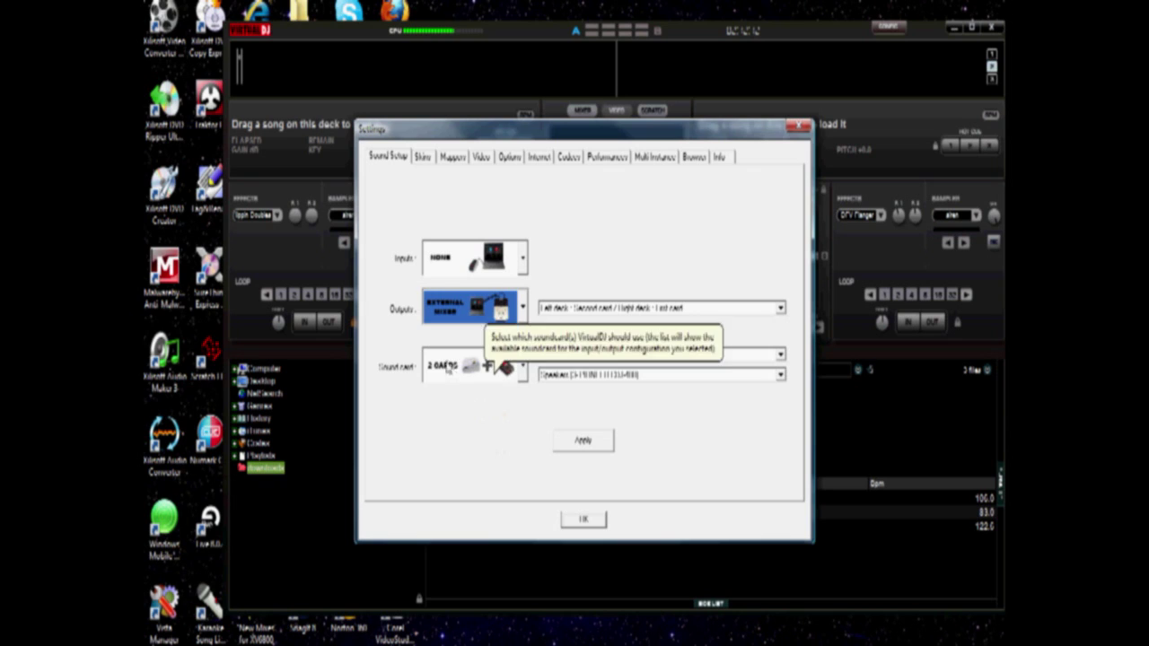
Set the sound card to 2 Cards, assign the 2- and 3- PIONEER CDJ-400 speakers as first and second card, and apply the setup
click(523, 365)
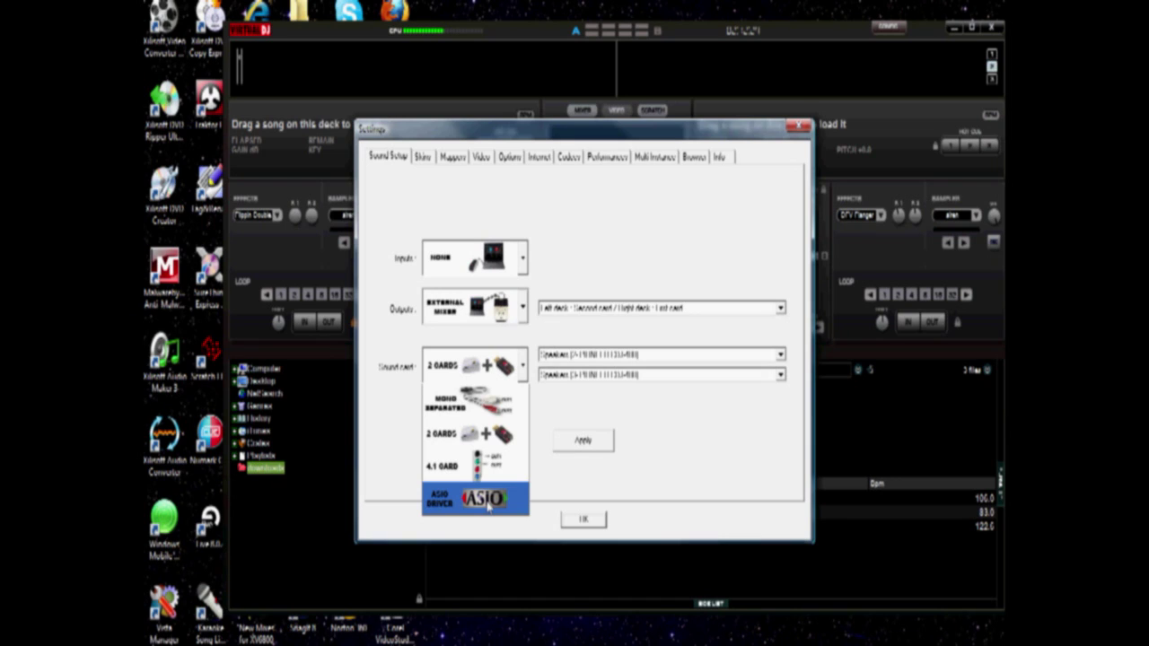
click(500, 438)
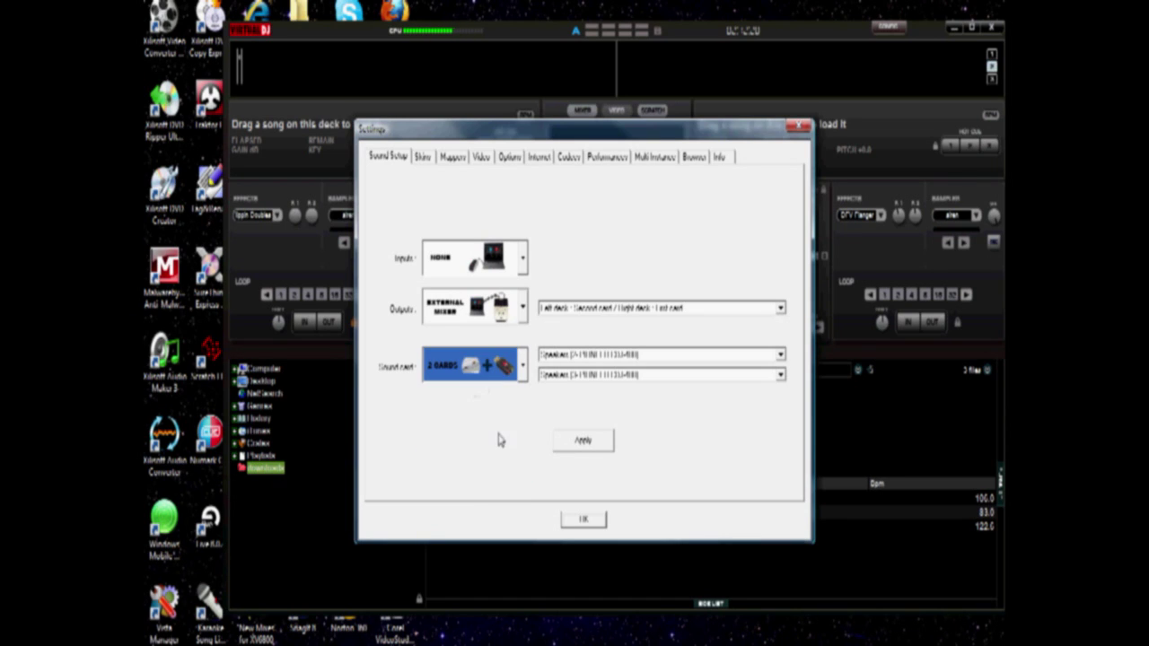
click(781, 354)
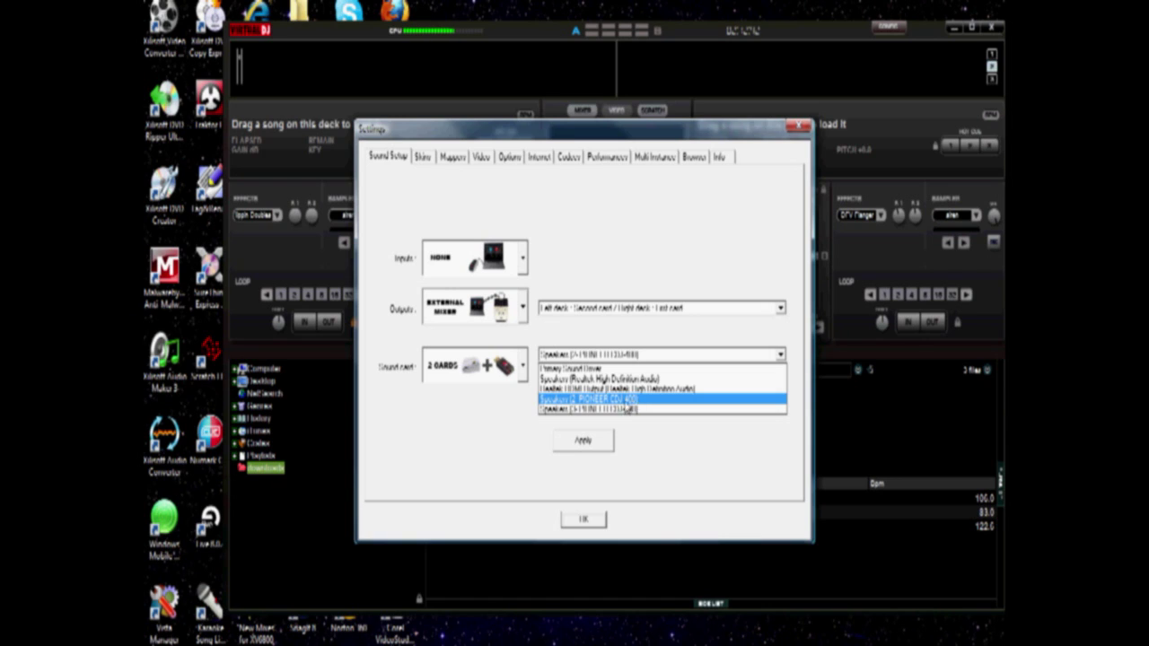
click(591, 408)
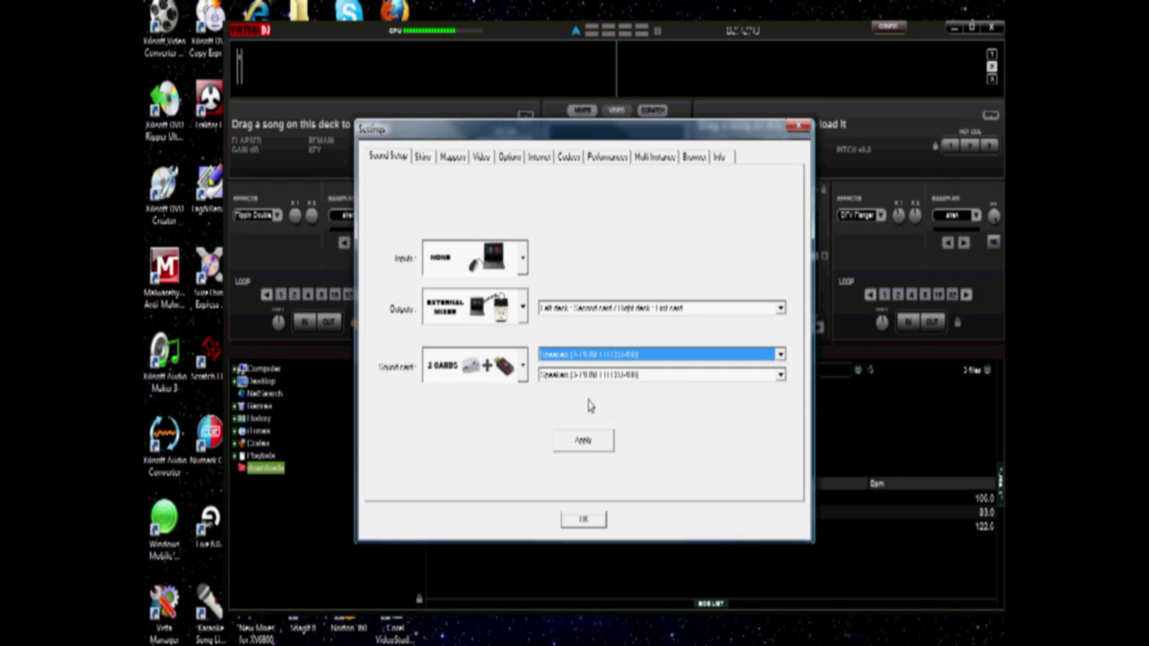
click(781, 376)
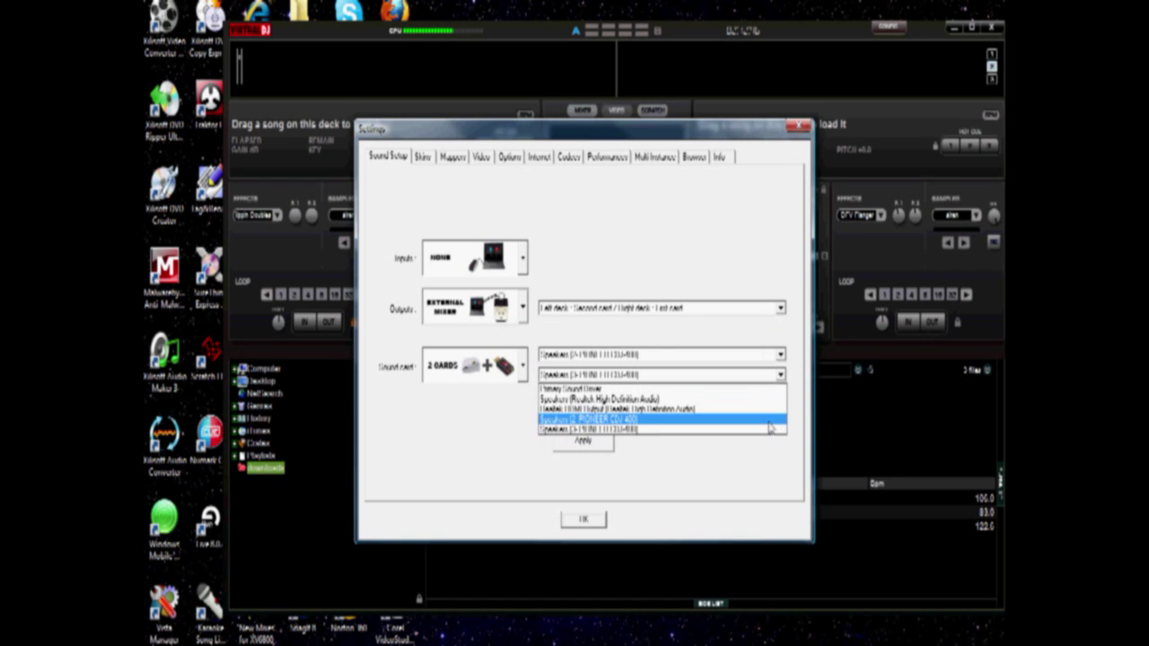
click(585, 431)
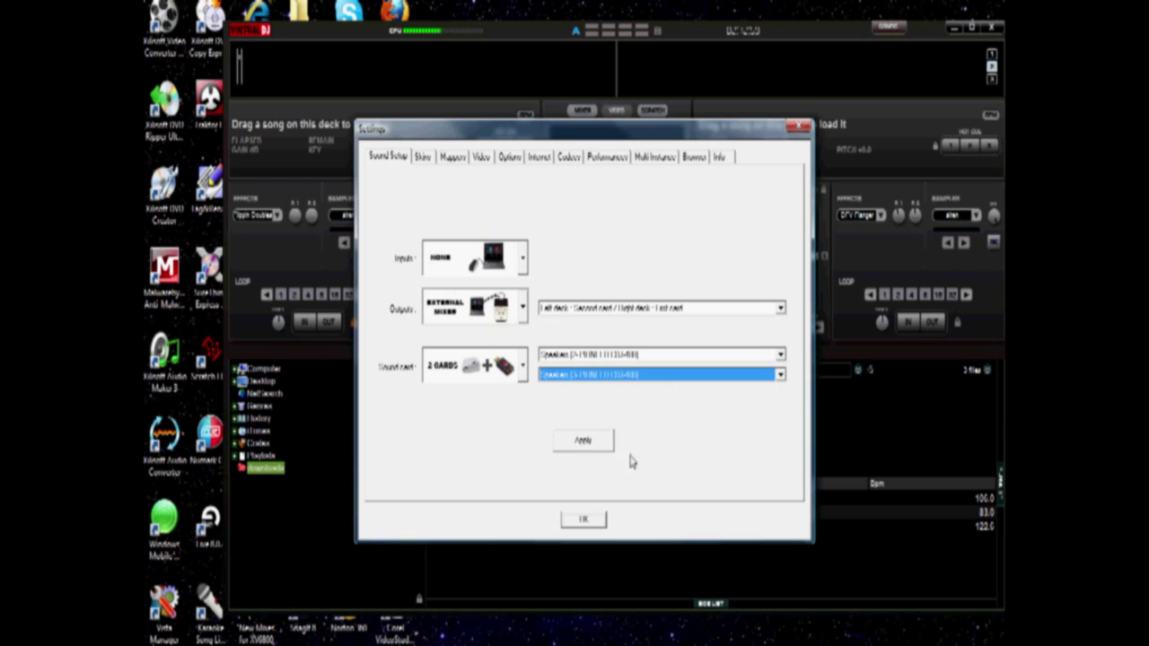
click(603, 442)
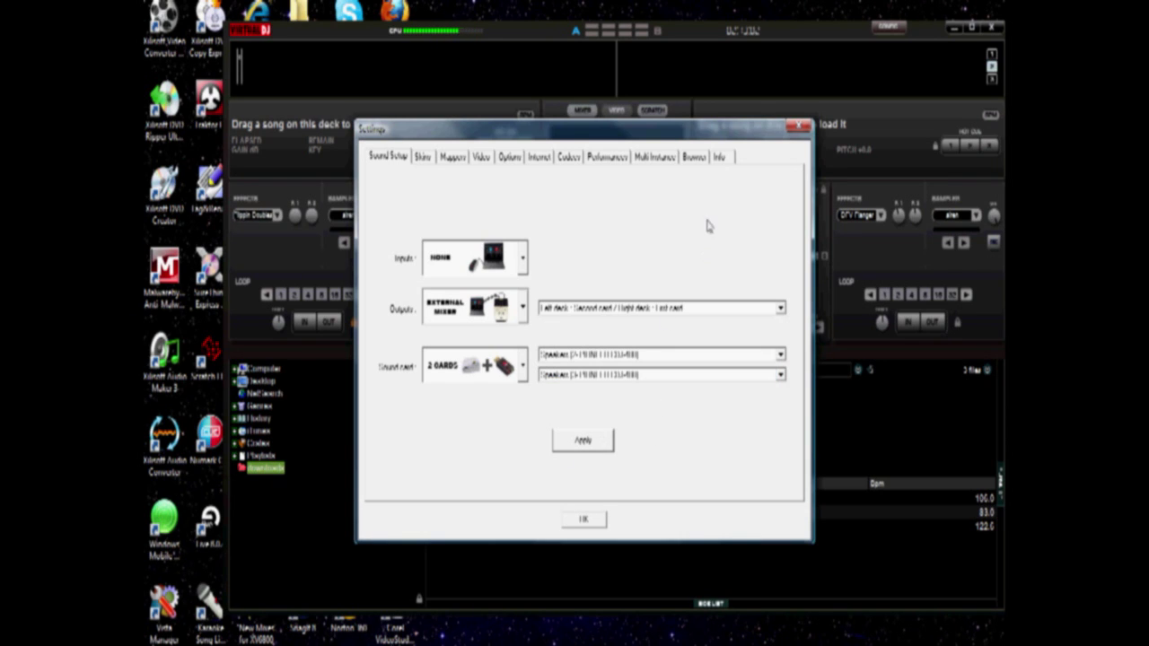
Fix the Drive C song database in the browser settings and close the settings
click(695, 160)
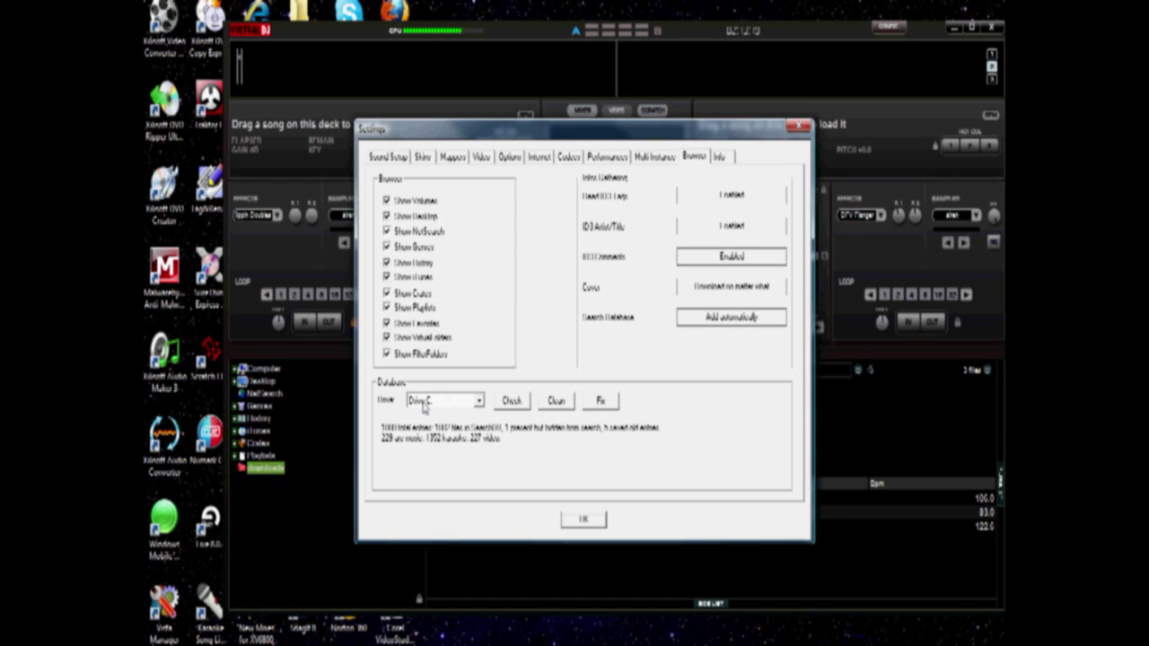
click(477, 402)
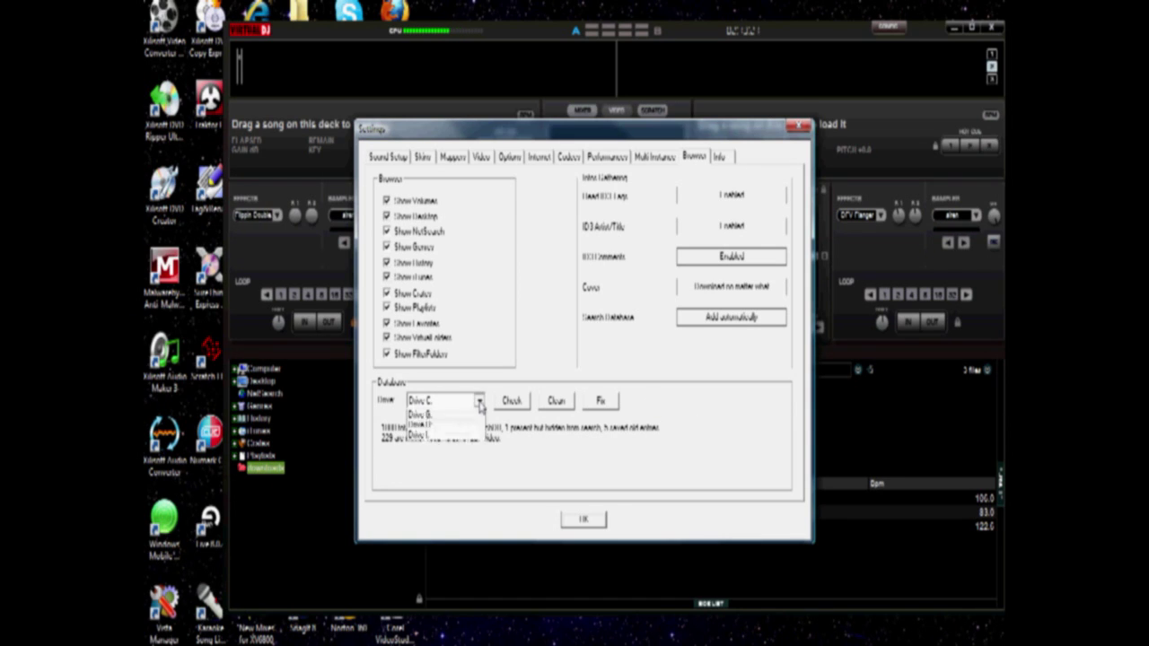
click(478, 401)
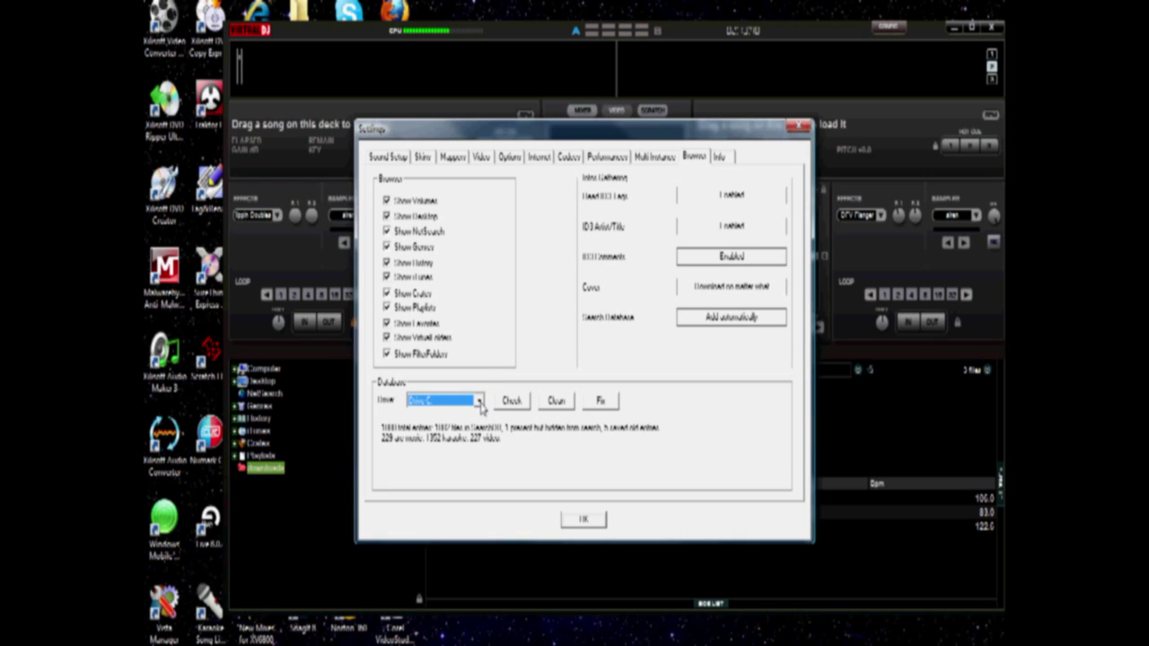
click(479, 401)
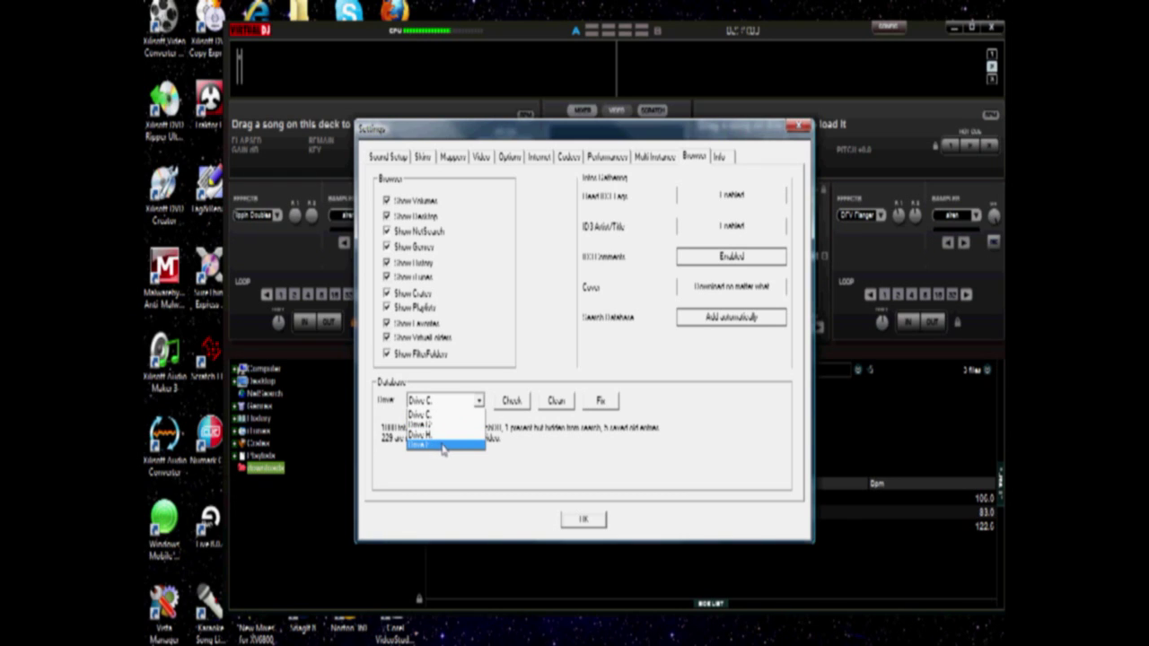
click(458, 413)
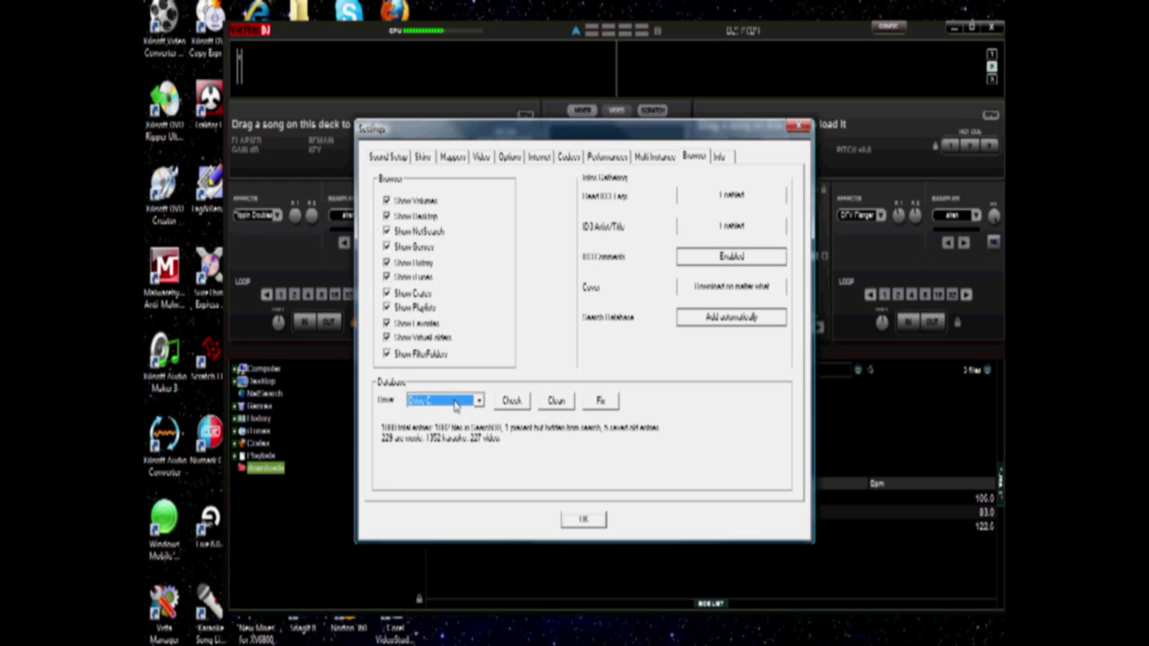
click(601, 402)
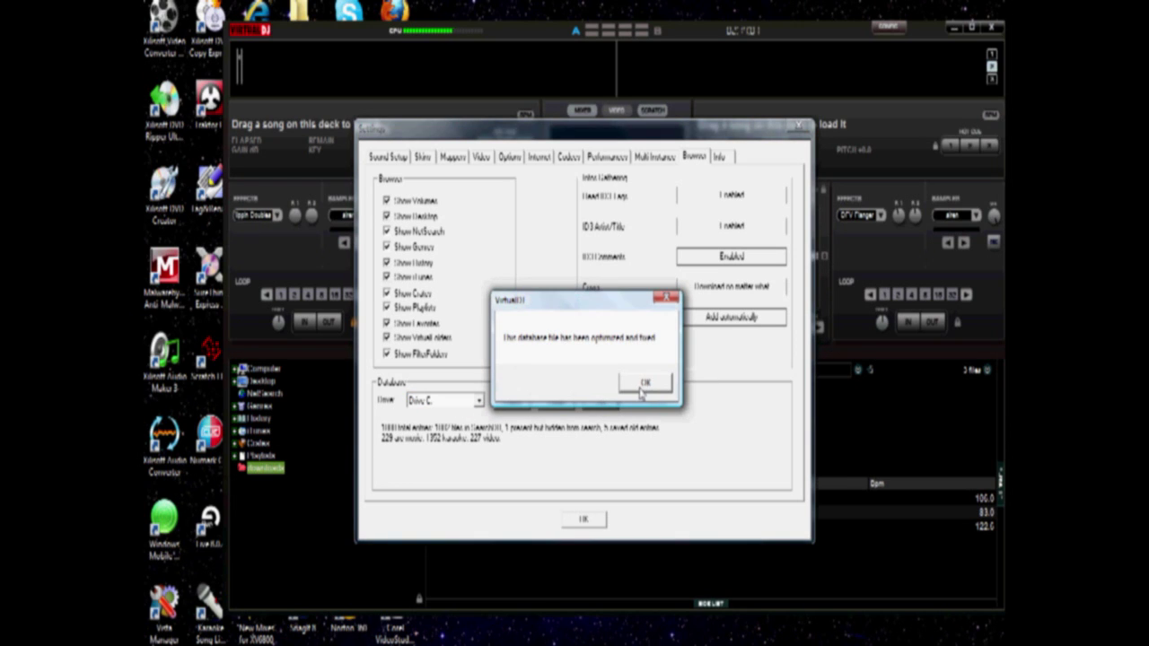
click(645, 384)
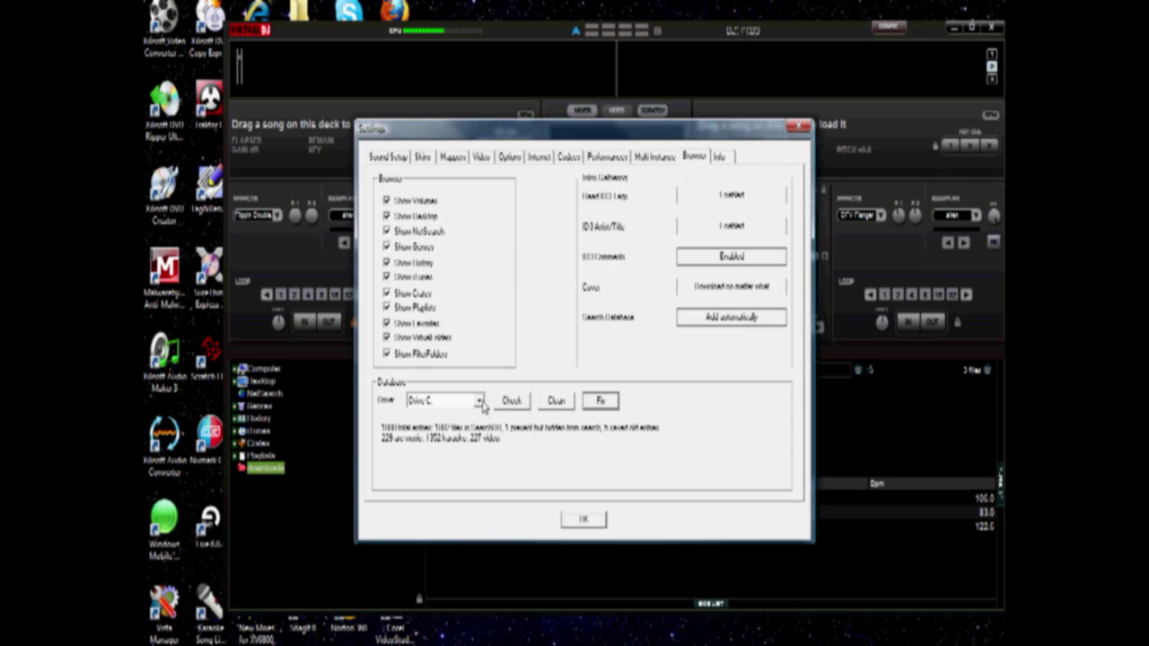
click(481, 401)
click(453, 415)
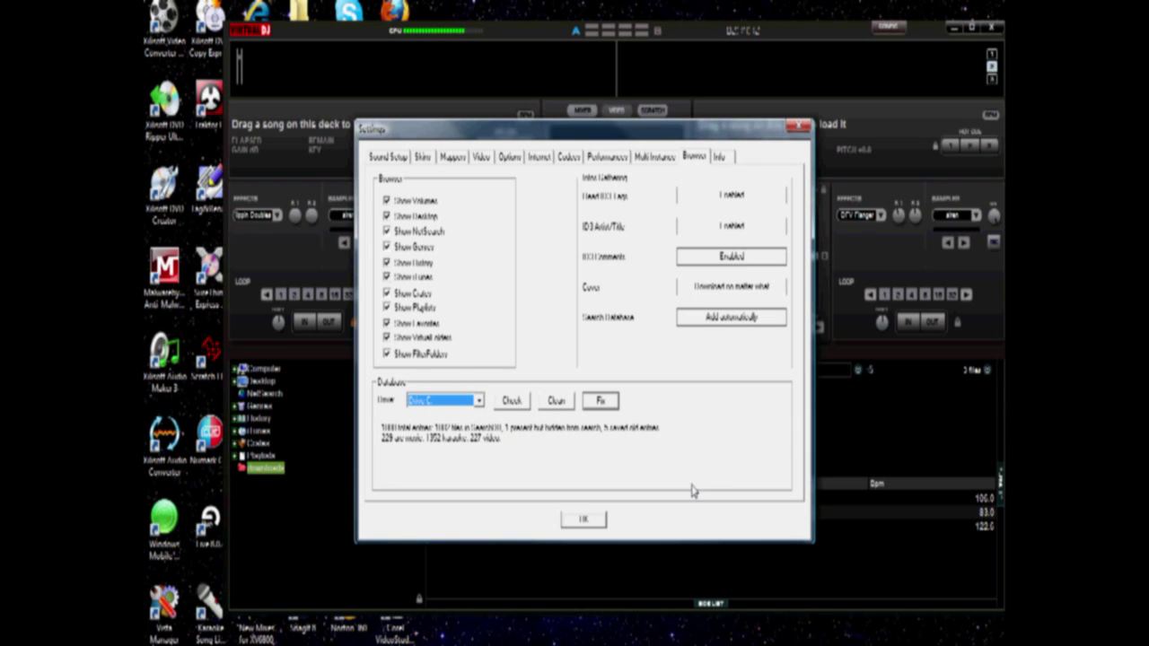
click(585, 521)
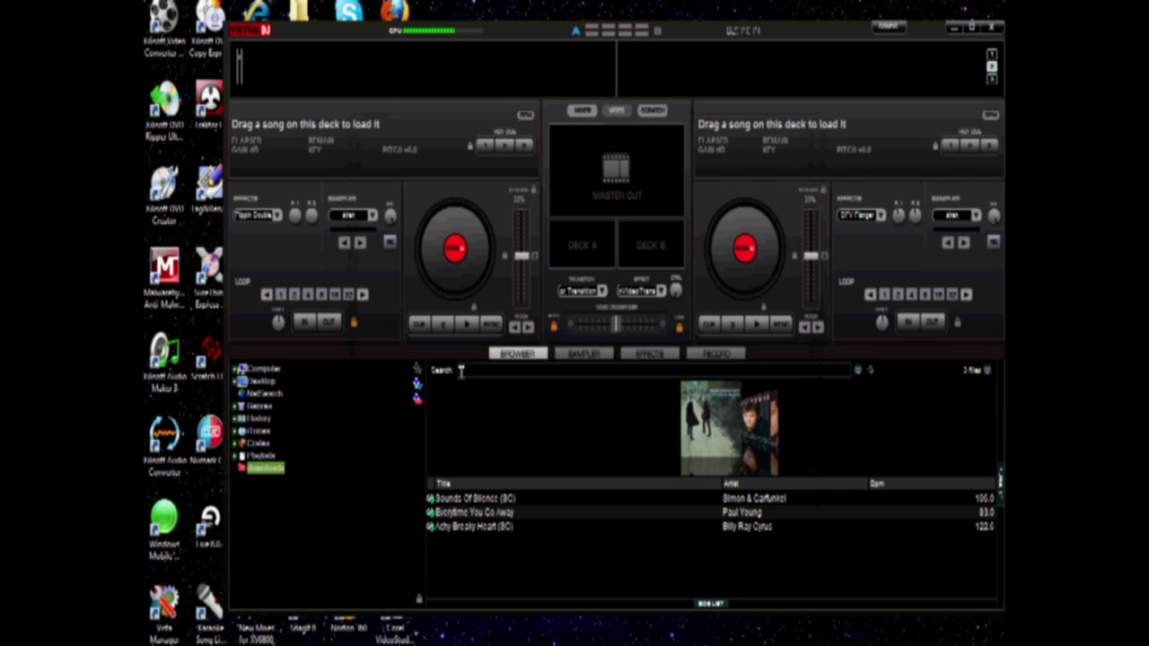
Search the song library for David Guetta
click(469, 369)
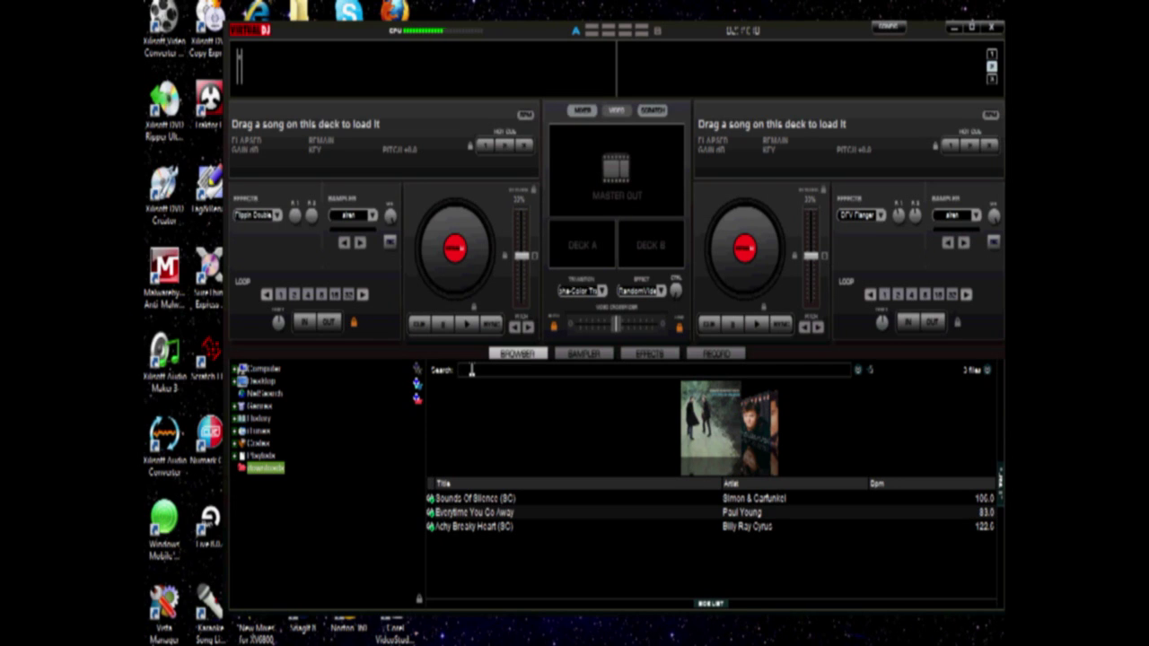
text(david)
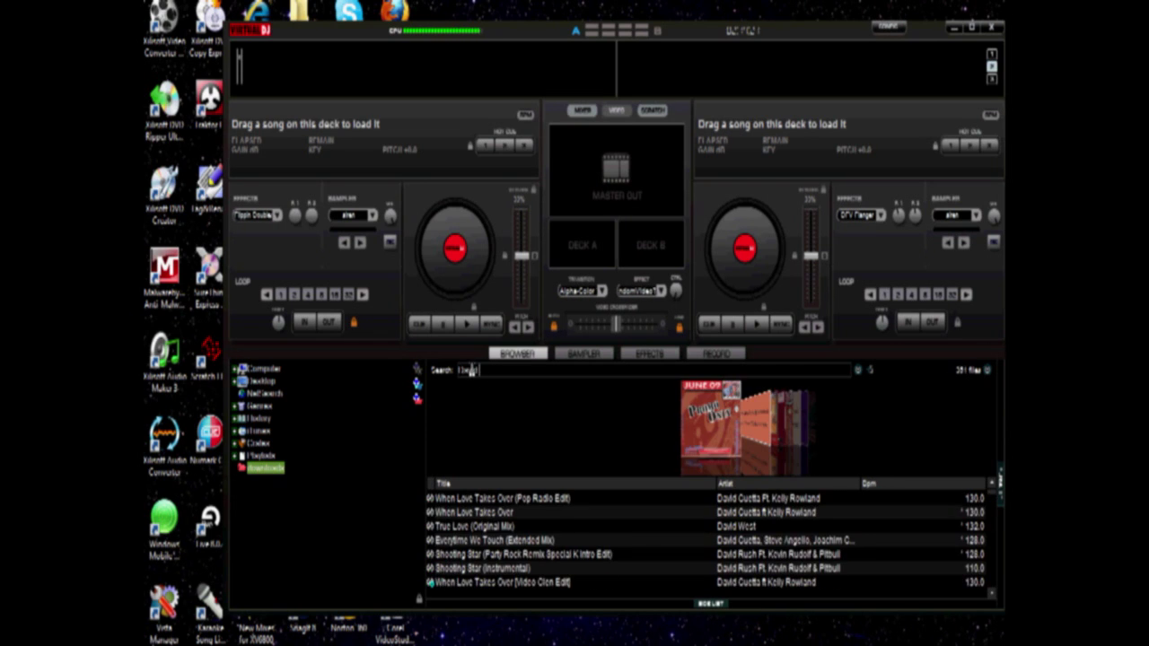
text( Guetta)
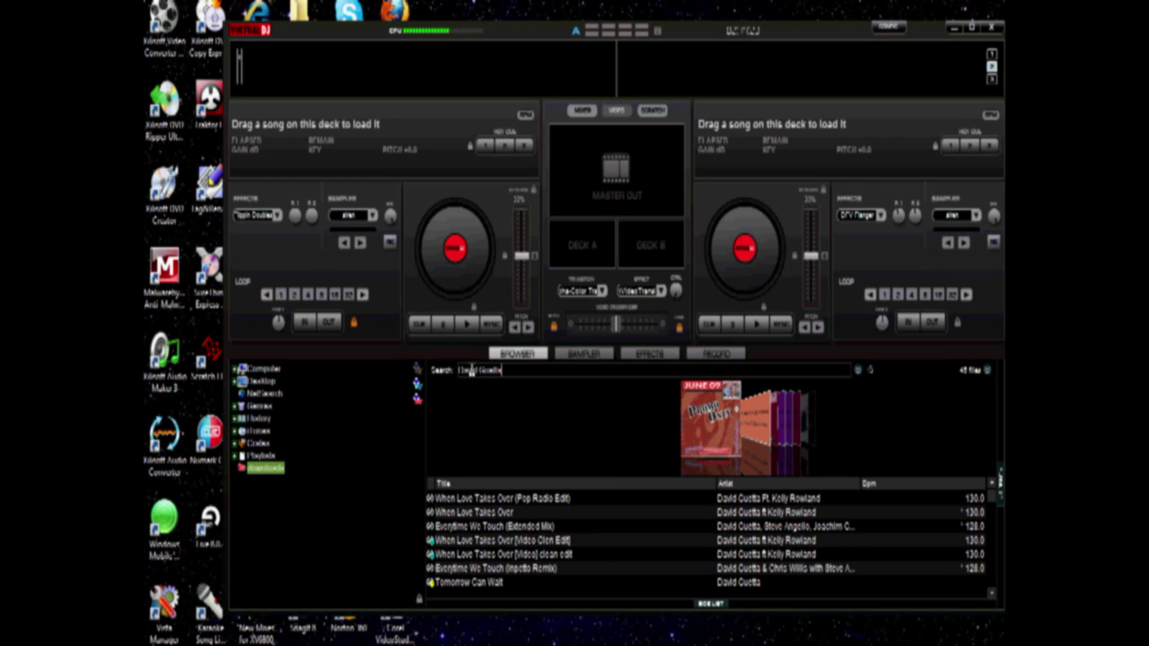
Load "When Love Takes Over (Pop Radio Edit)" onto both decks from the search results
click(524, 516)
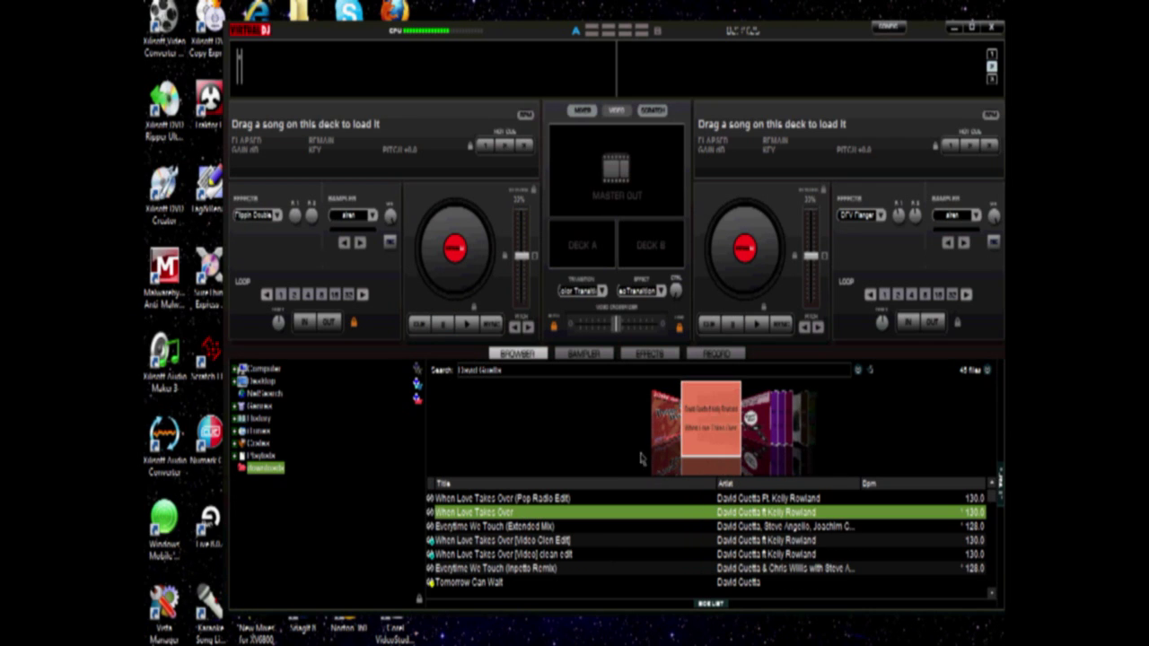
click(503, 498)
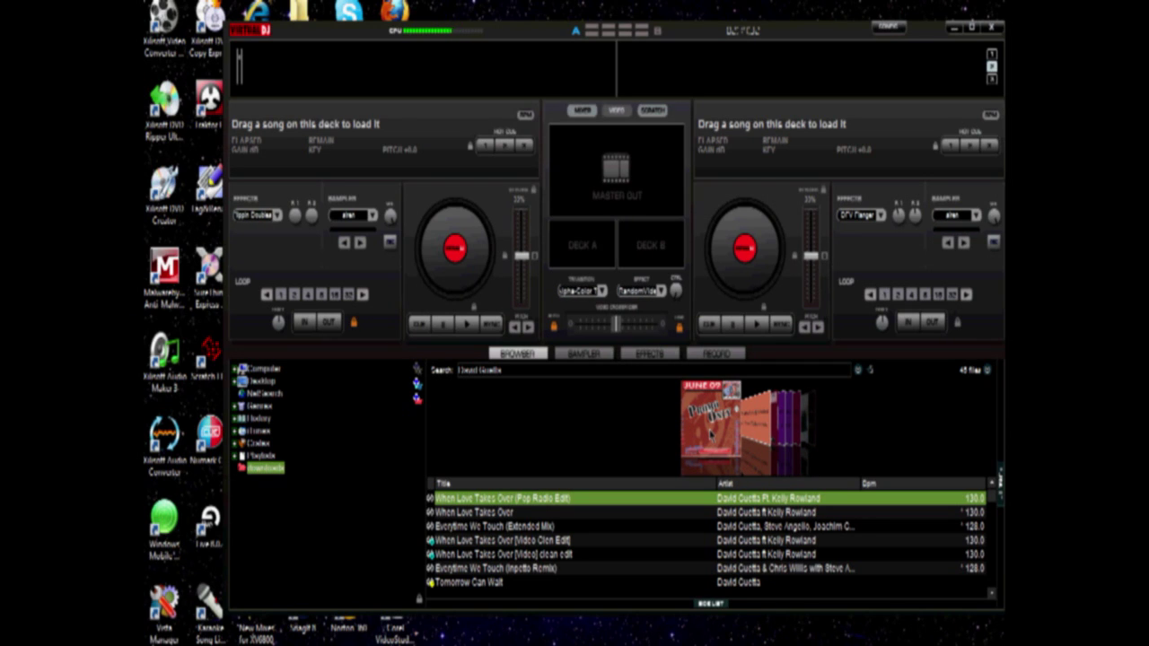
scroll(710, 434, down, 2)
scroll(710, 434, up, 2)
double_click(710, 433)
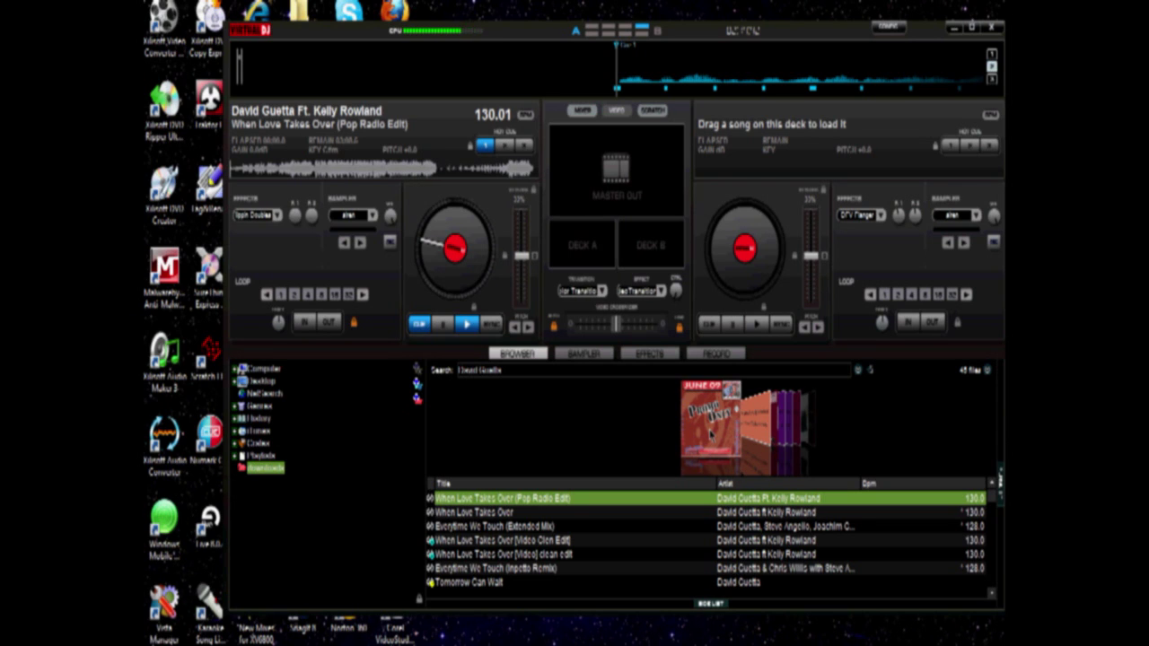
double_click(710, 434)
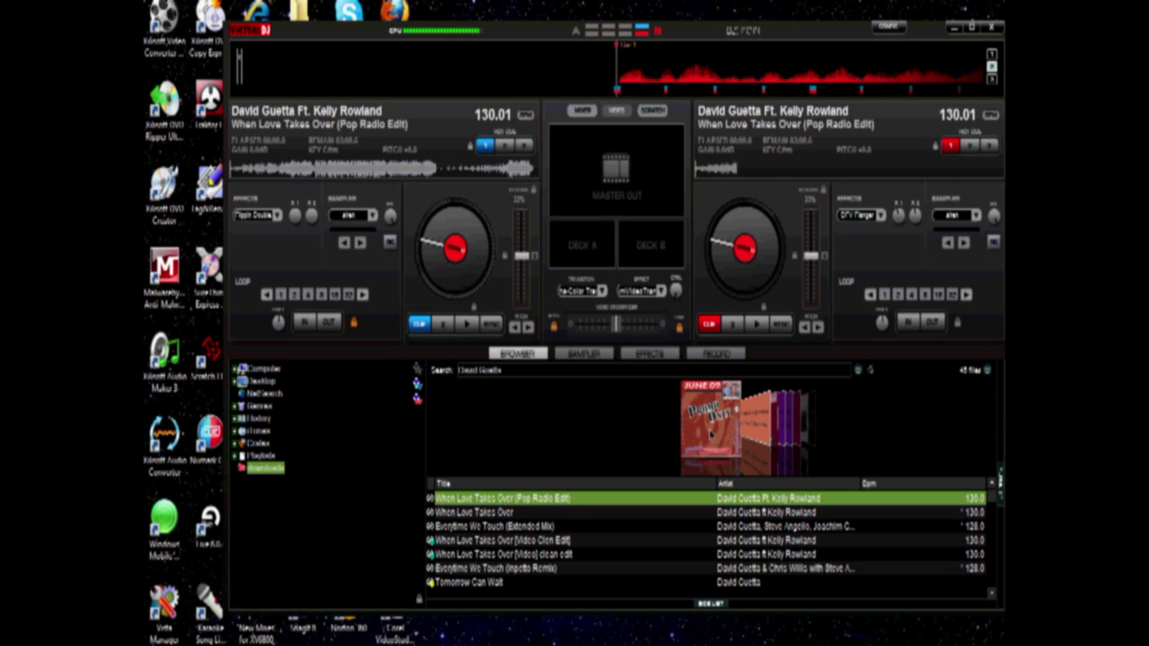